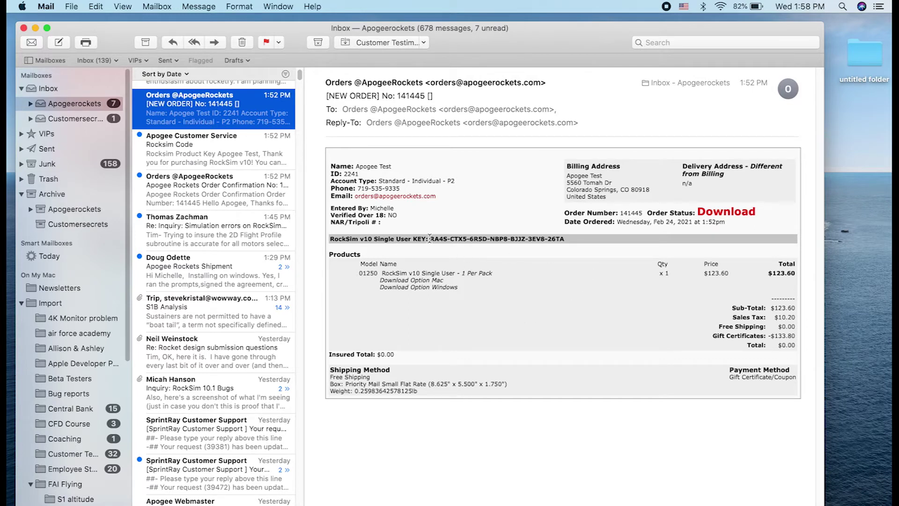
Select the license key in the order email, then open Apogee Customer Service's 'Rocksim Code' message
drag(430, 238, 567, 239)
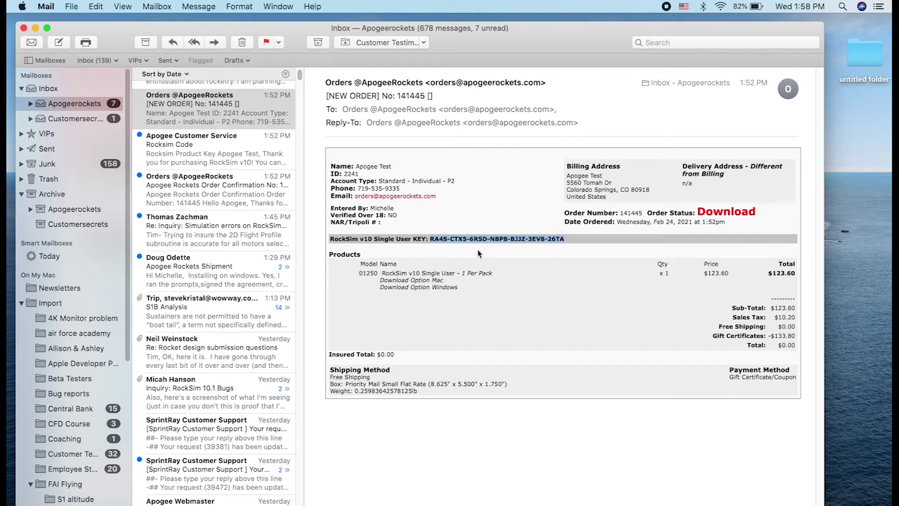
click(186, 157)
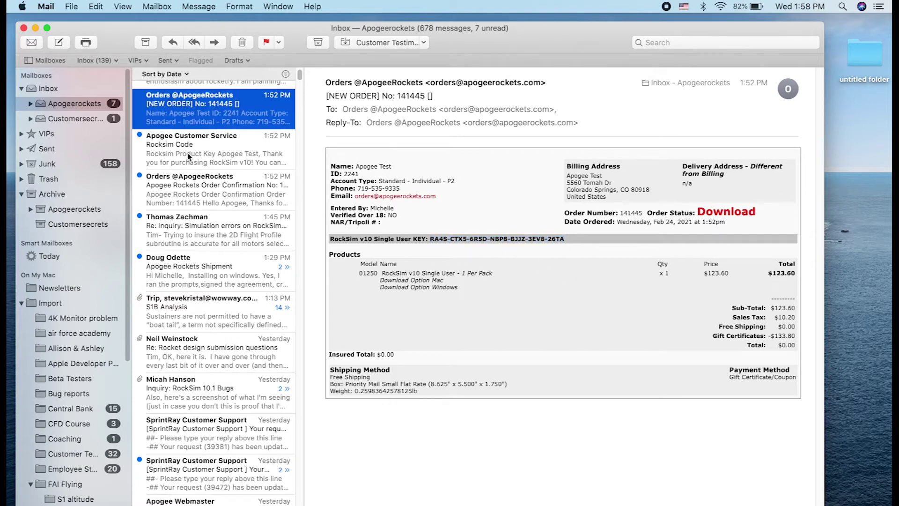
Copy the product key from the Rocksim Code email to the clipboard and close Mail
scroll(525, 225, down, 3)
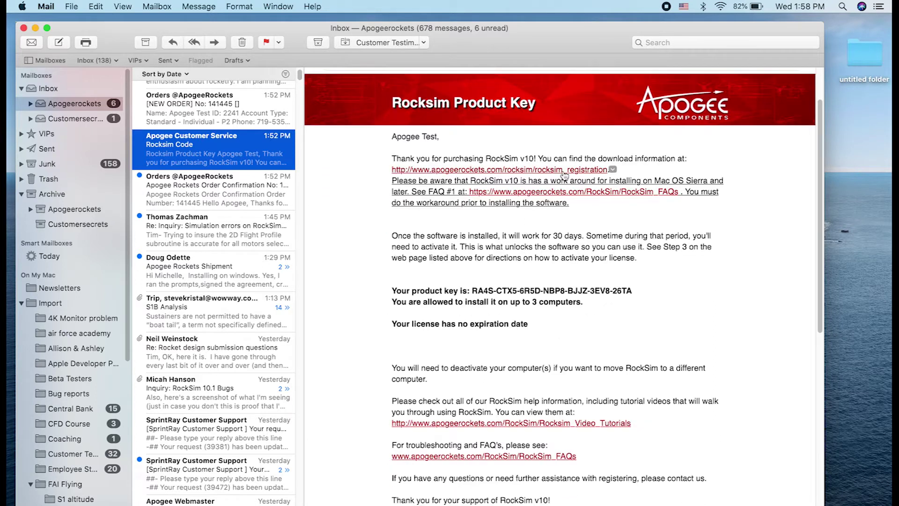
scroll(609, 176, down, 6)
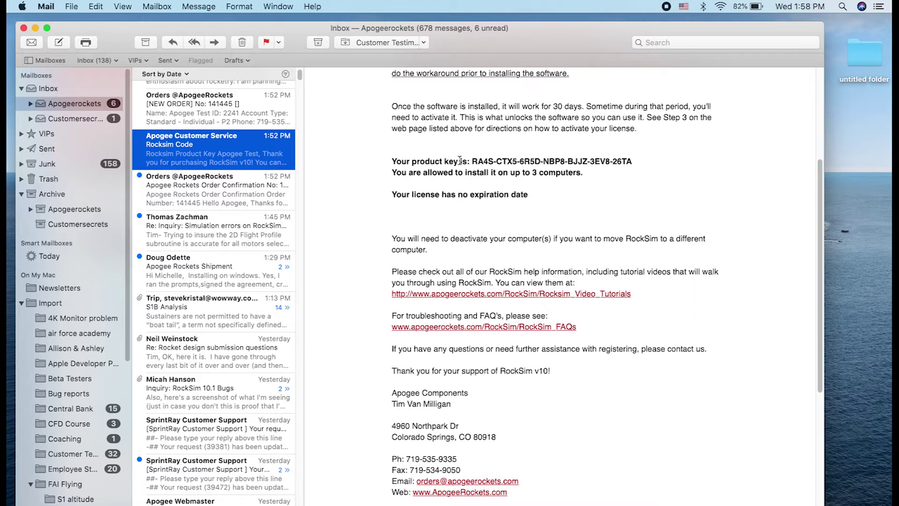
drag(473, 161, 636, 158)
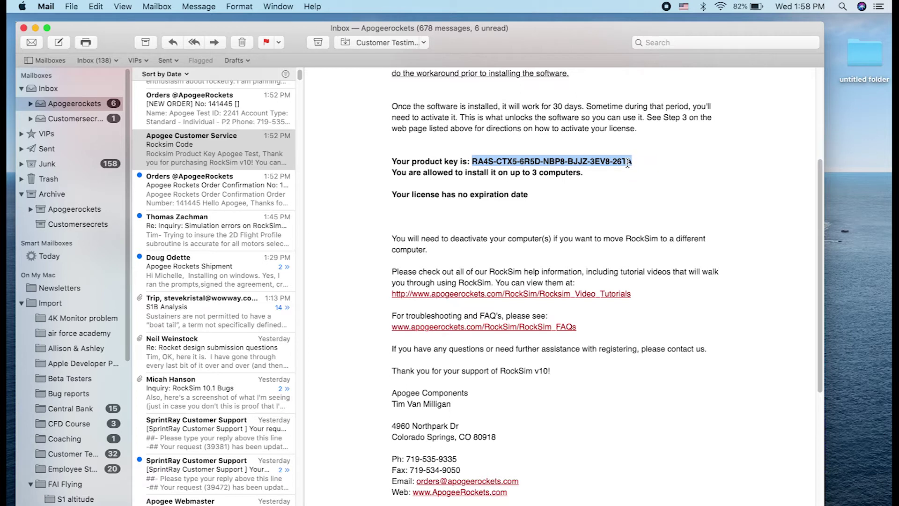
key(super+c)
click(25, 28)
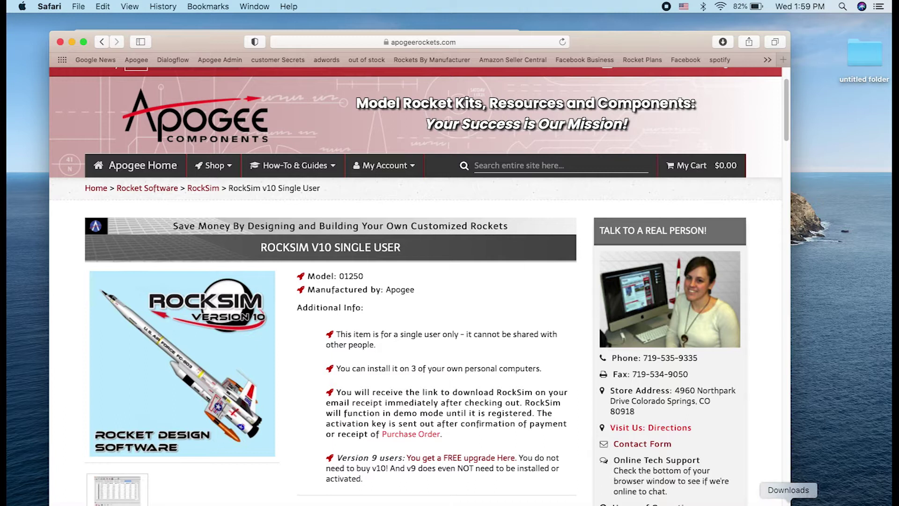
Show the Downloads folder with rocksim_mac_prod_10.1.0f174.dmg in Finder from the Dock's Downloads stack
click(789, 503)
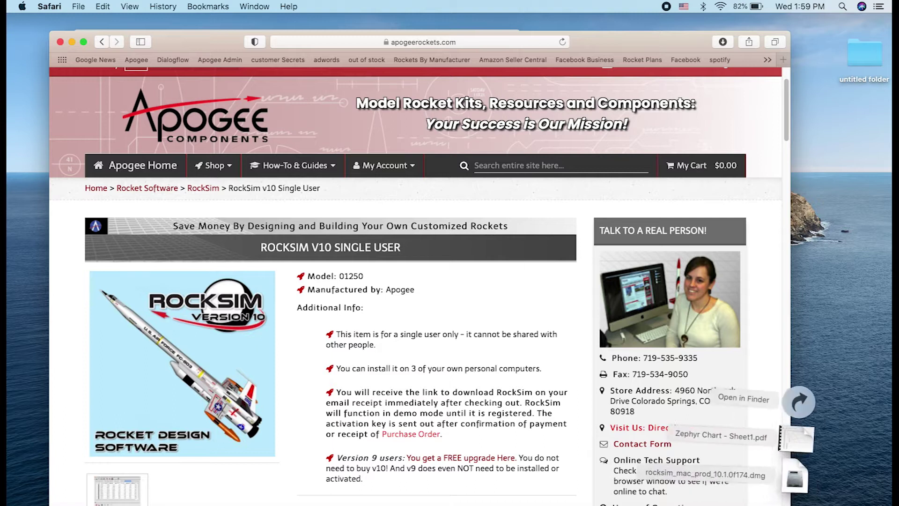
click(799, 402)
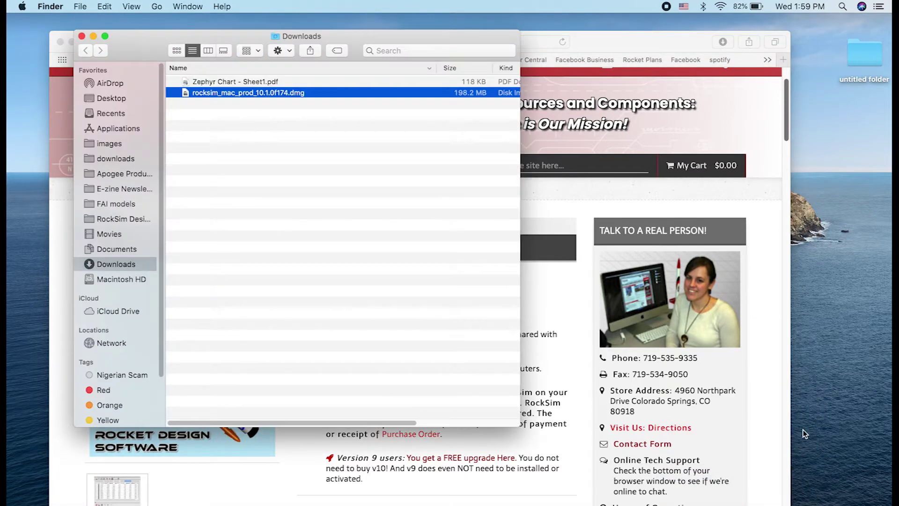
Mount rocksim_mac_prod_10.1.0f174.dmg as RockSimDist and copy the RockSim_10.1.0f174 folder into Applications
click(212, 94)
click(186, 94)
double_click(183, 93)
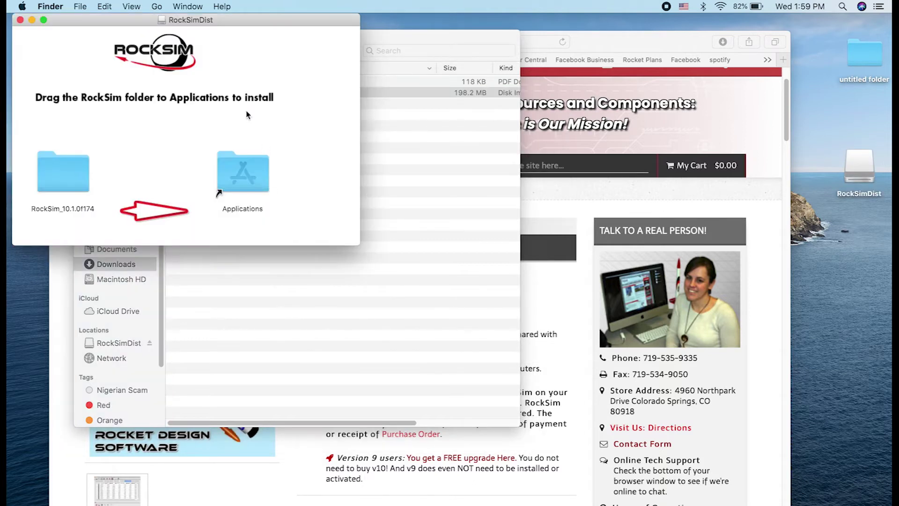
drag(234, 19, 339, 41)
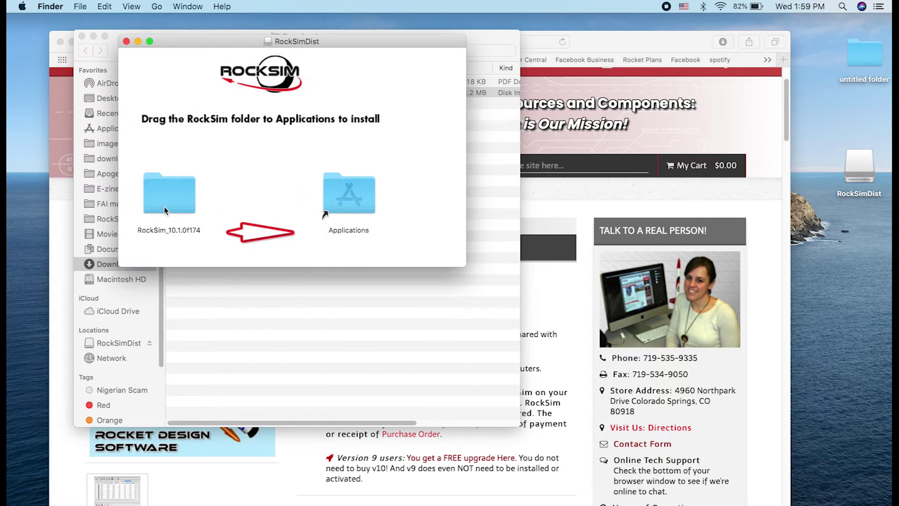
drag(164, 206, 331, 192)
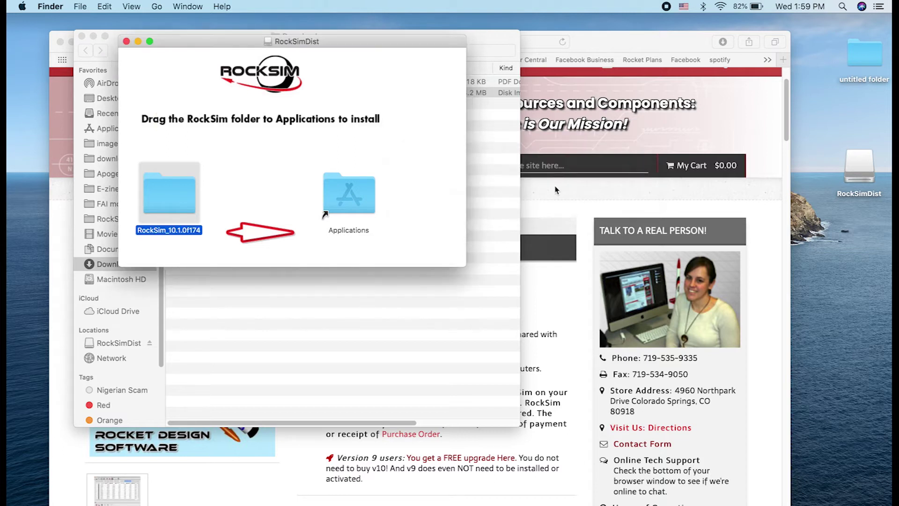
Open the RockSim_10.1.0f174 folder in Applications, showing the rocksim app, engedit and Designs
click(346, 308)
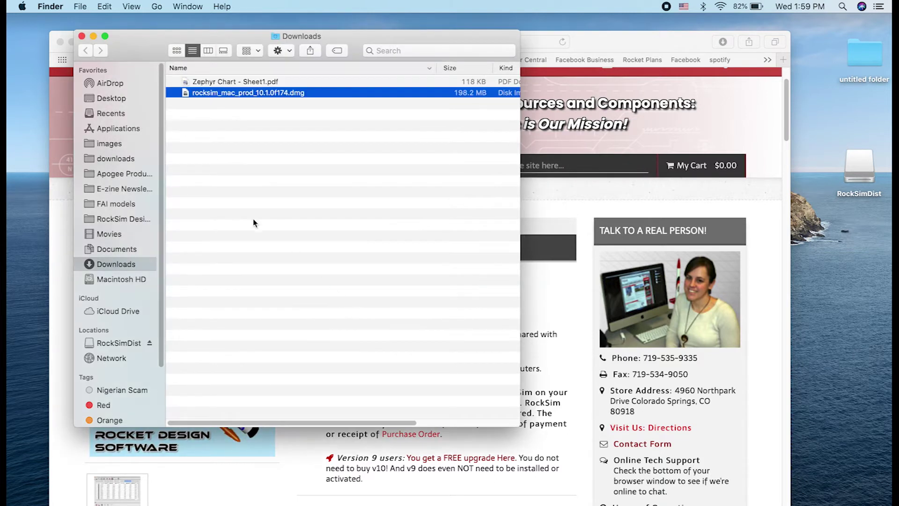
click(114, 129)
scroll(244, 172, down, 1)
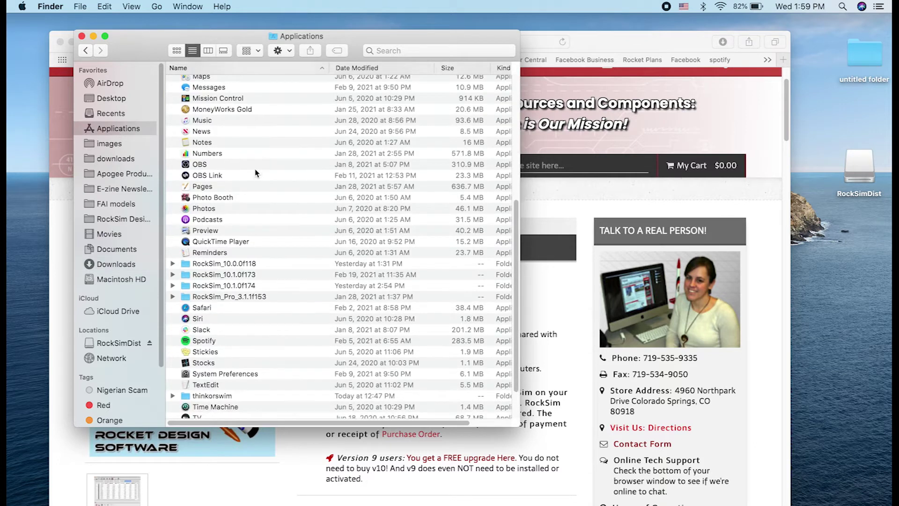
click(221, 285)
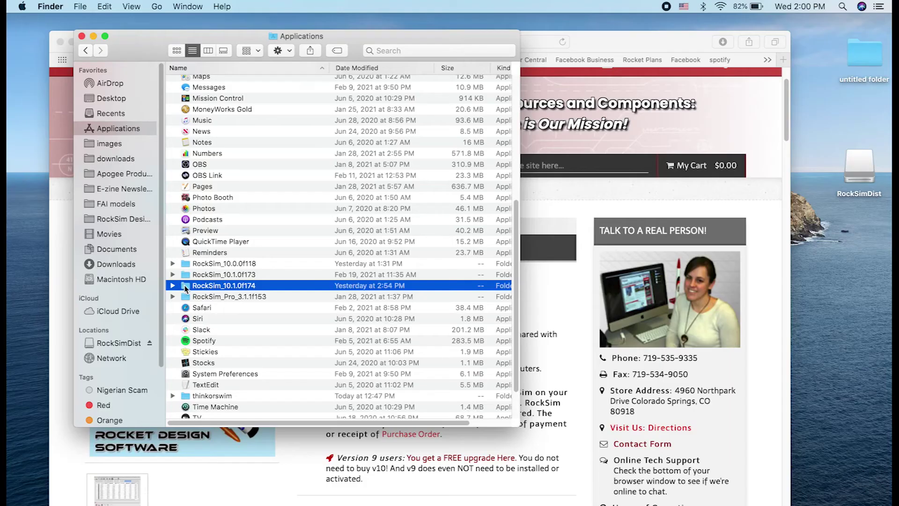
double_click(185, 287)
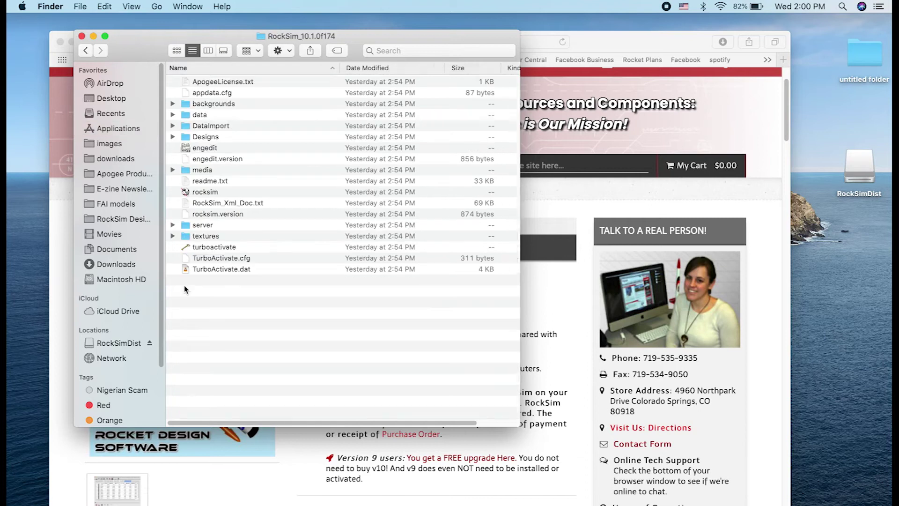
click(209, 137)
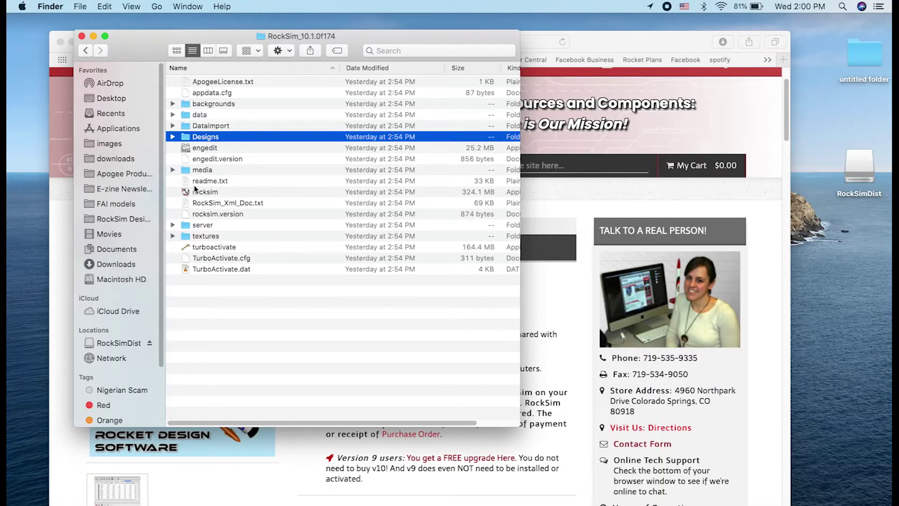
Launch the rocksim app, which reports a Product Activation Failure for the unactivated key
double_click(198, 192)
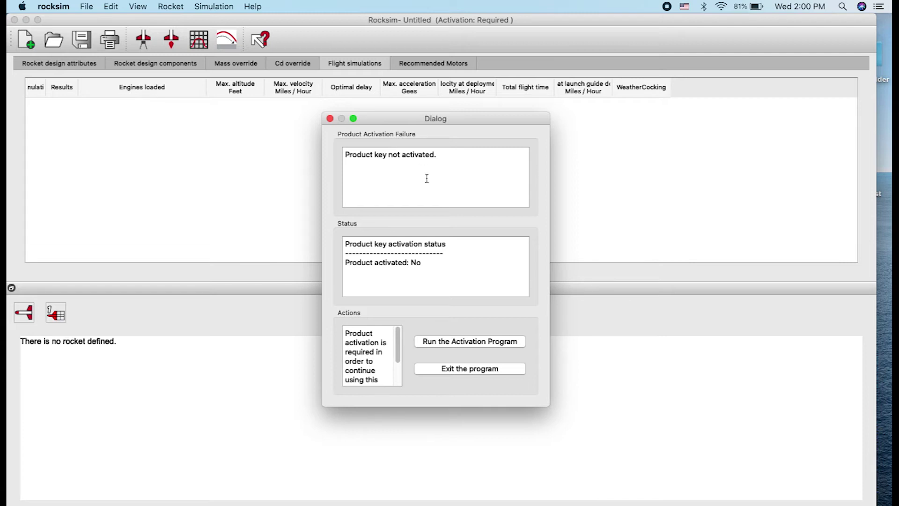
Run the activation program, choose Activate RockSim 10 now, and paste the emailed product key
click(485, 343)
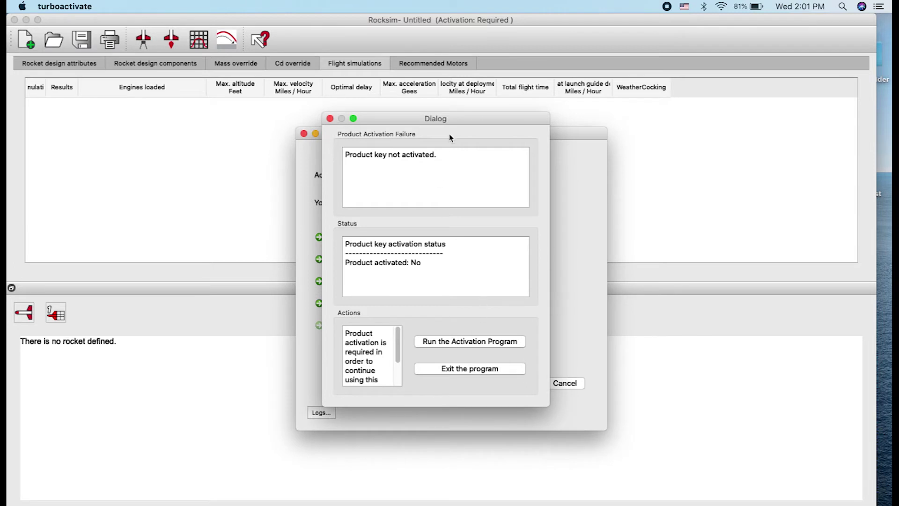
drag(549, 137, 626, 115)
drag(370, 138, 433, 112)
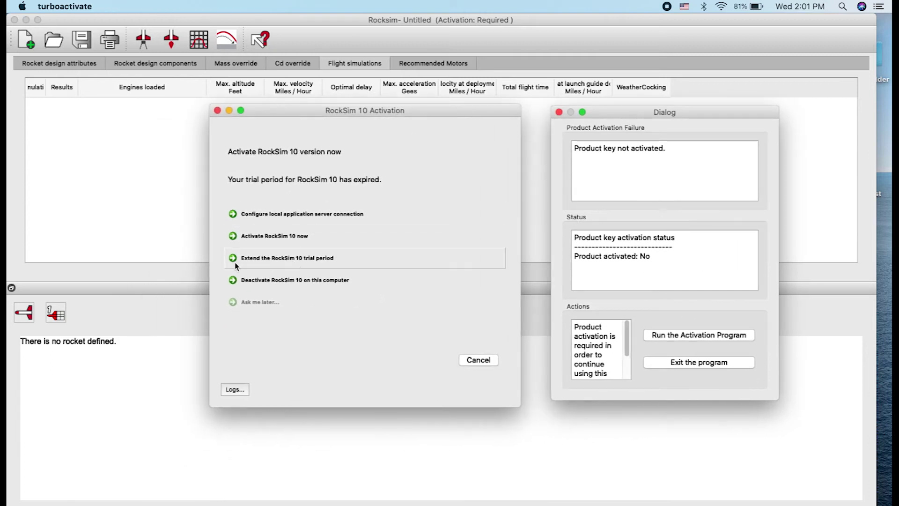
click(286, 235)
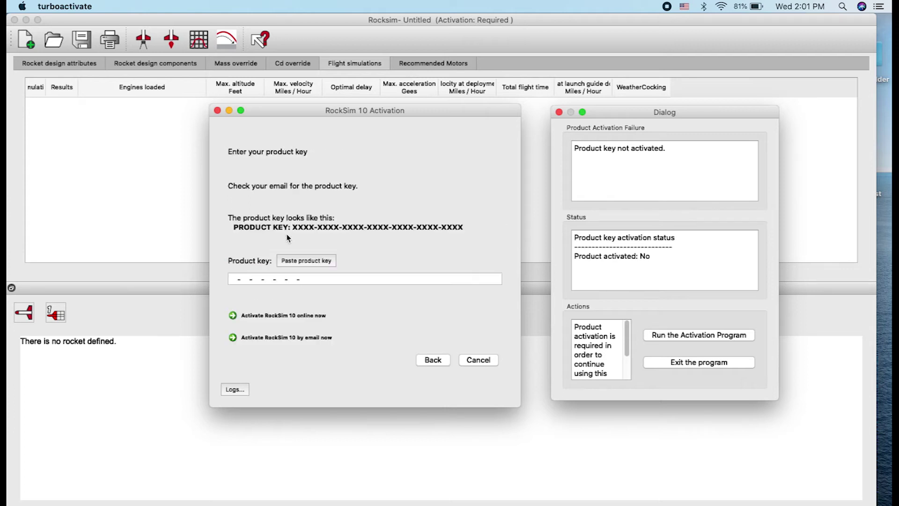
click(297, 277)
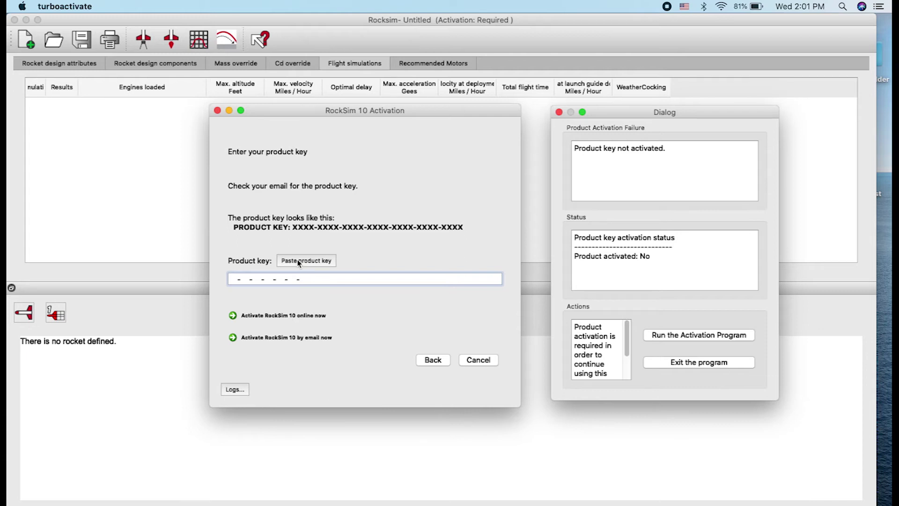
click(295, 261)
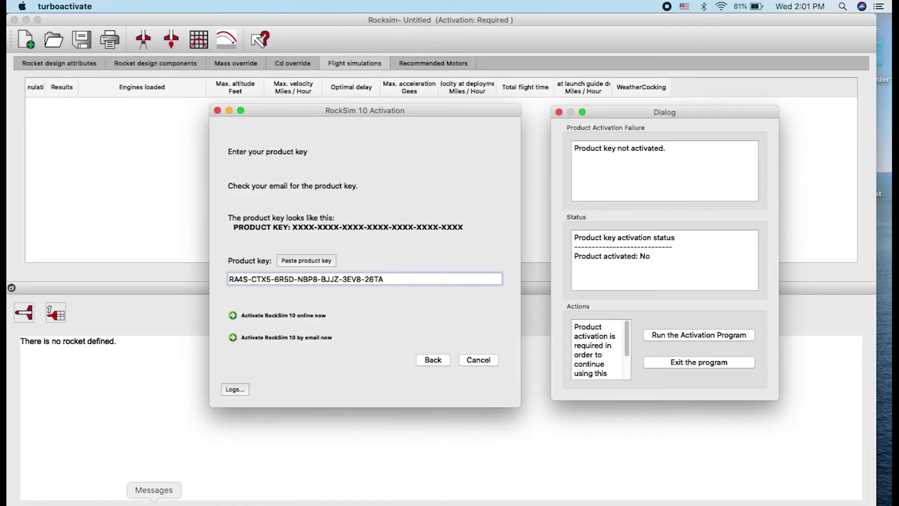
click(110, 501)
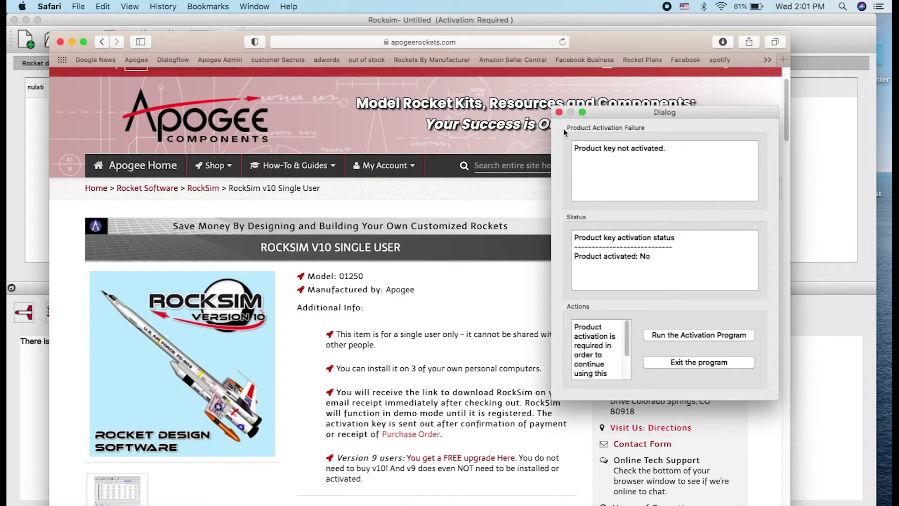
Move the activation dialog aside and go to the Apogee website's account login page
drag(610, 114, 885, 111)
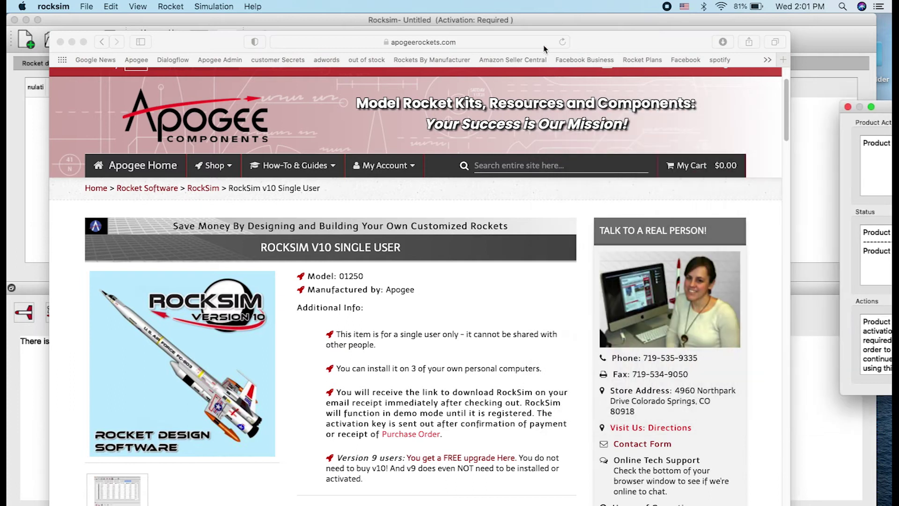
drag(639, 42, 649, 24)
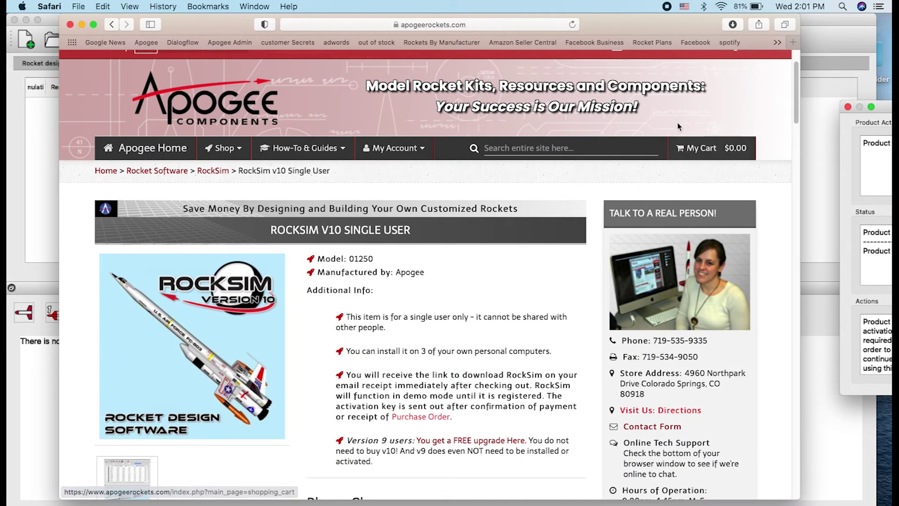
scroll(681, 138, up, 1)
scroll(680, 137, up, 2)
click(690, 113)
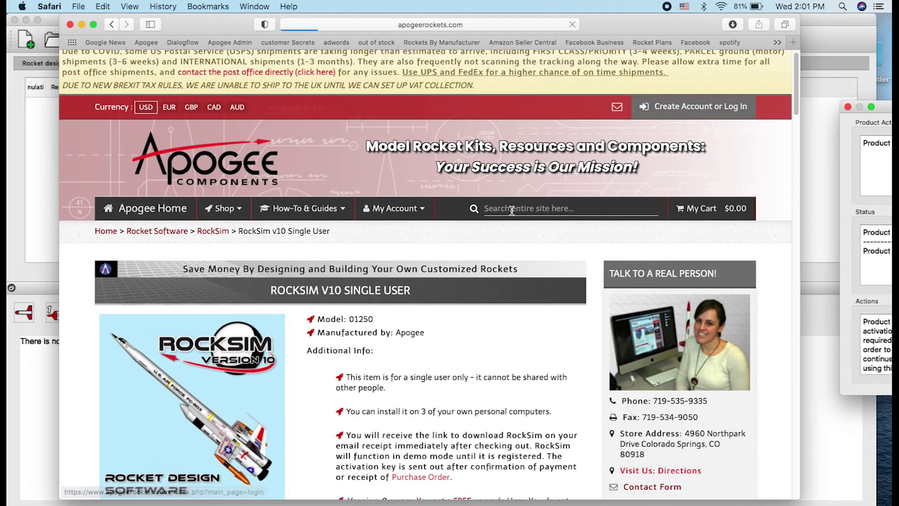
scroll(511, 212, down, 1)
Sign in with the account e-mail and password, then open My Account > RockSim Keys
click(483, 366)
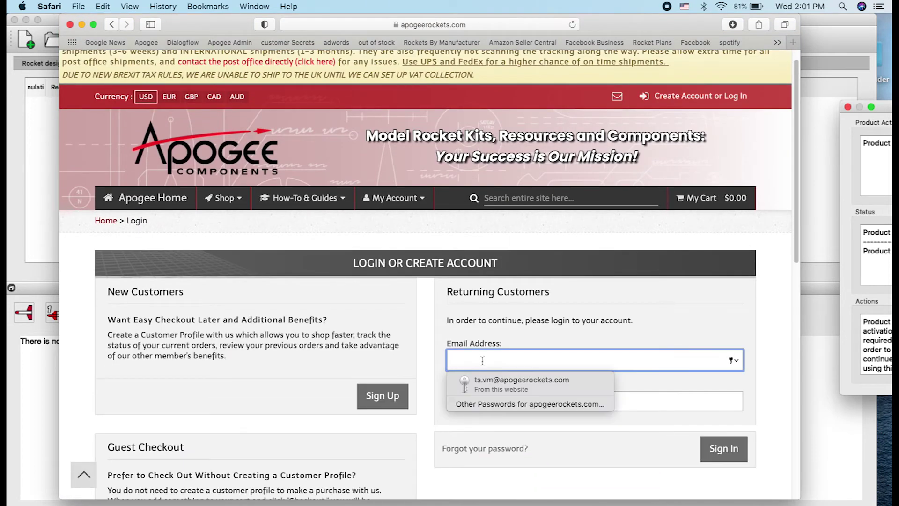
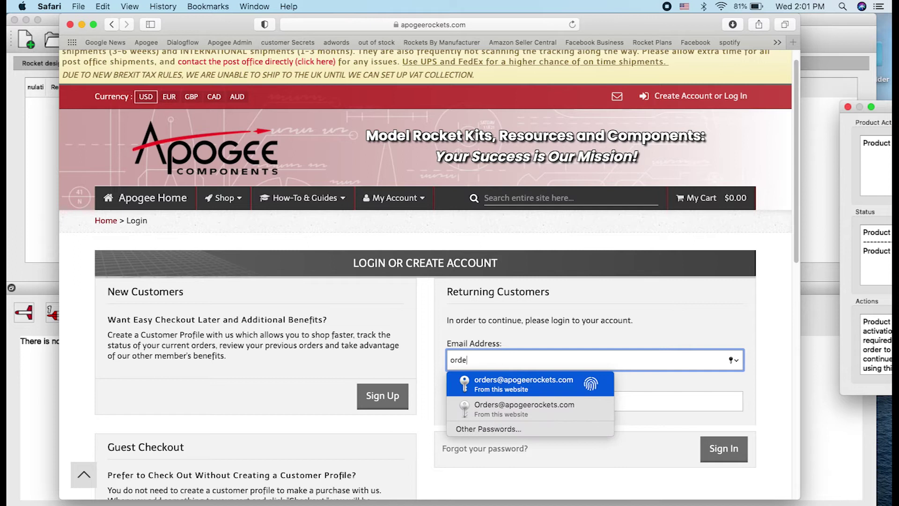
click(515, 401)
text(a)
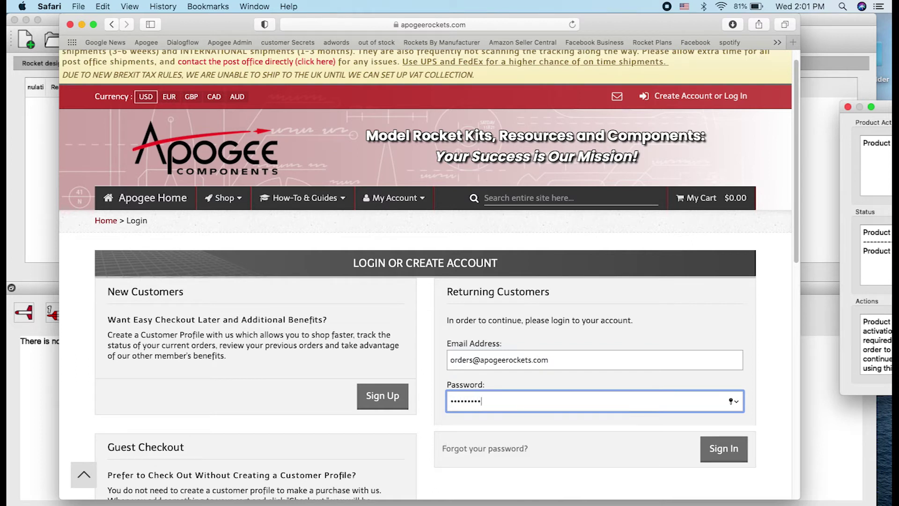
click(723, 449)
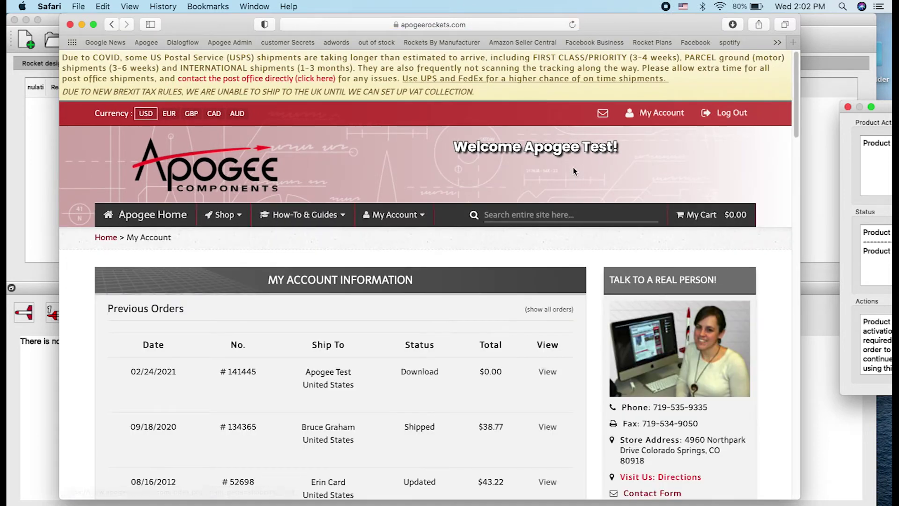
scroll(529, 206, down, 3)
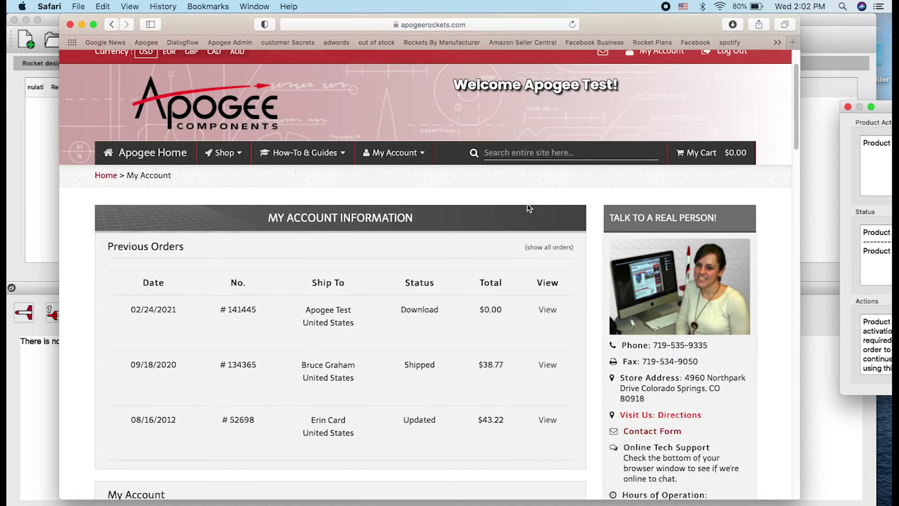
click(393, 153)
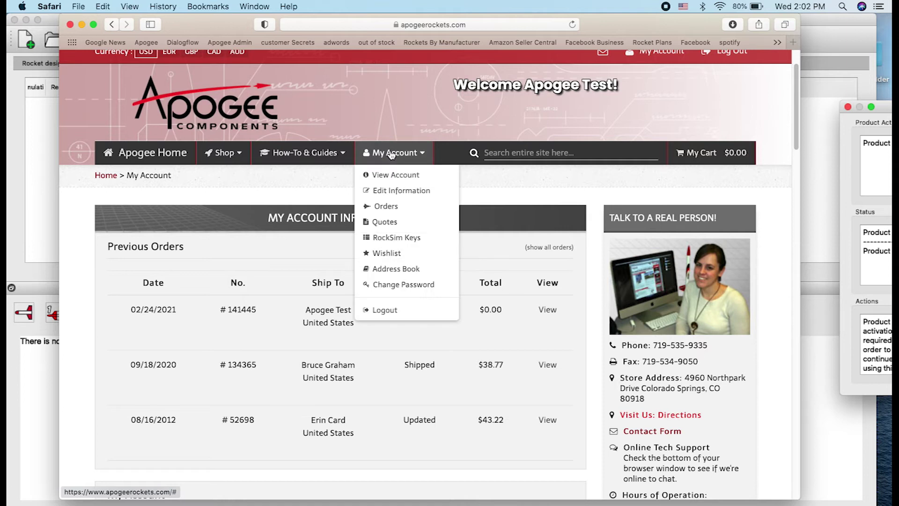
click(407, 242)
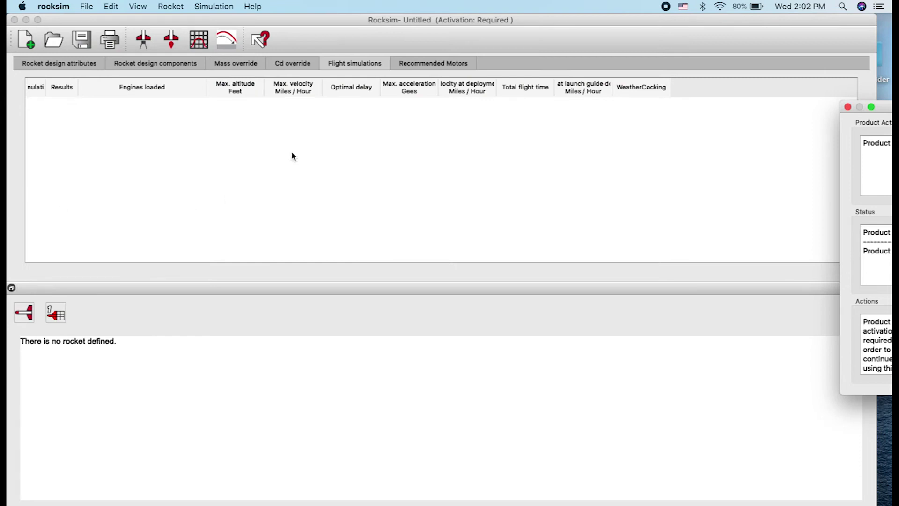
Close Safari and bring the RockSim 10 Activation window with the pasted key forward
drag(889, 107, 381, 108)
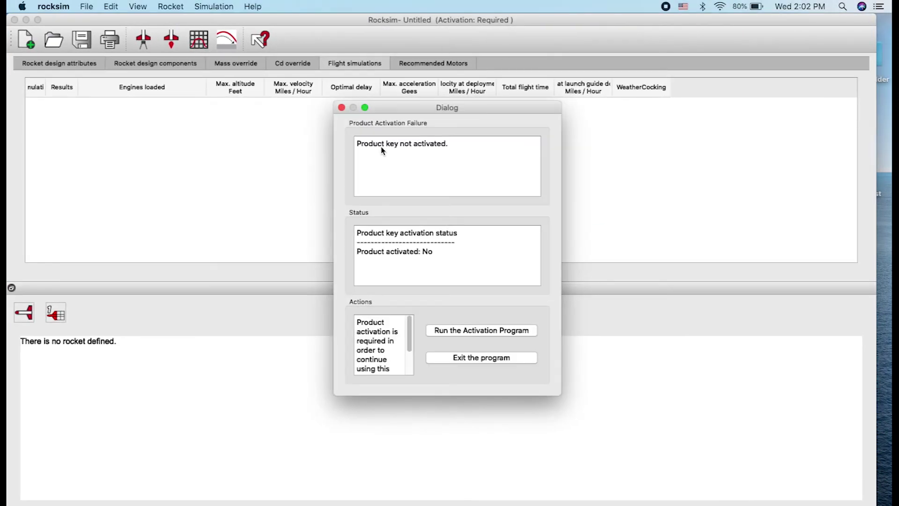
drag(384, 112, 855, 109)
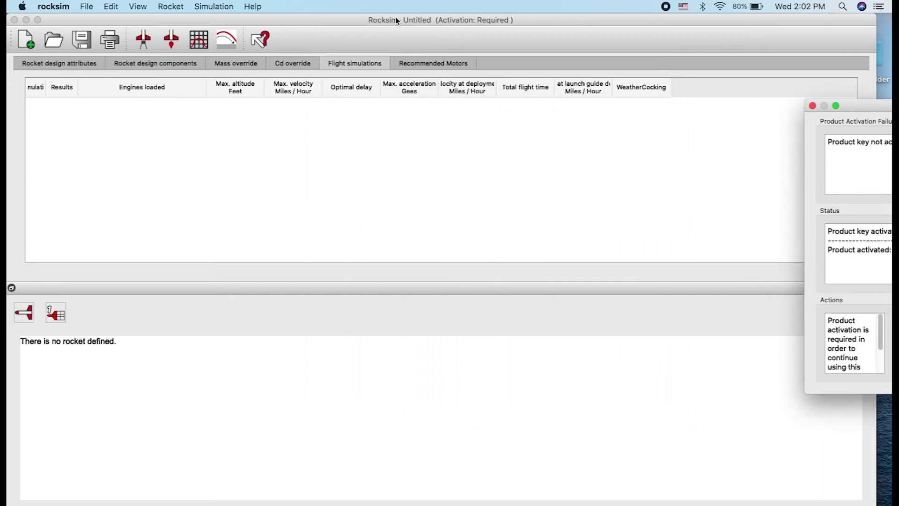
drag(396, 20, 503, 347)
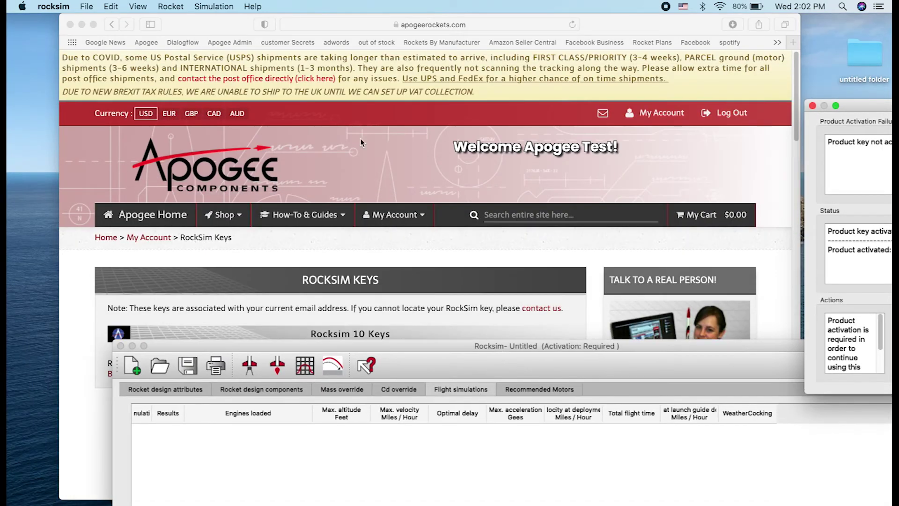
click(71, 25)
drag(368, 115, 457, 75)
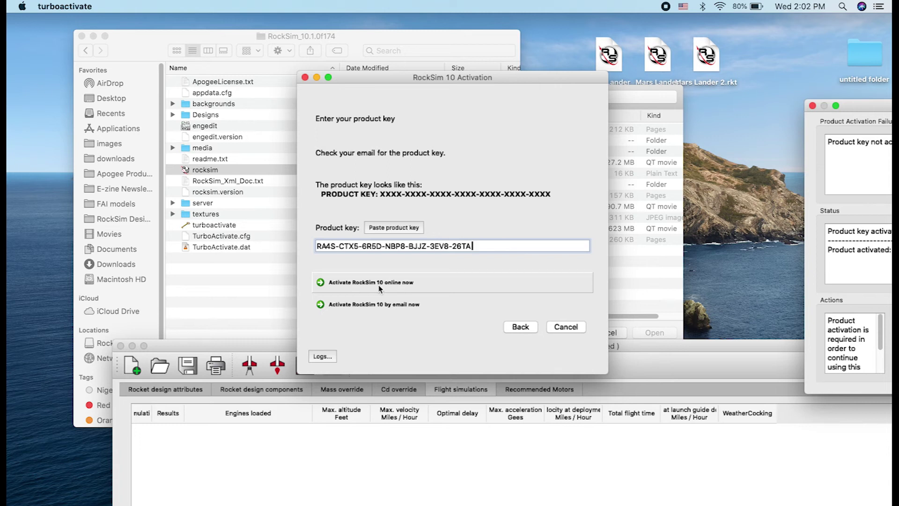
Activate RockSim 10 online, finish the wizard, and restart RockSim
click(439, 287)
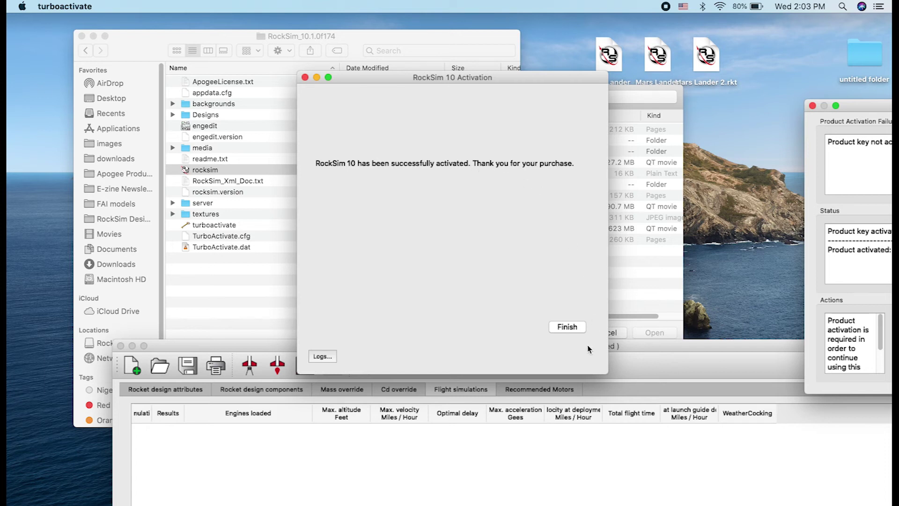
click(568, 327)
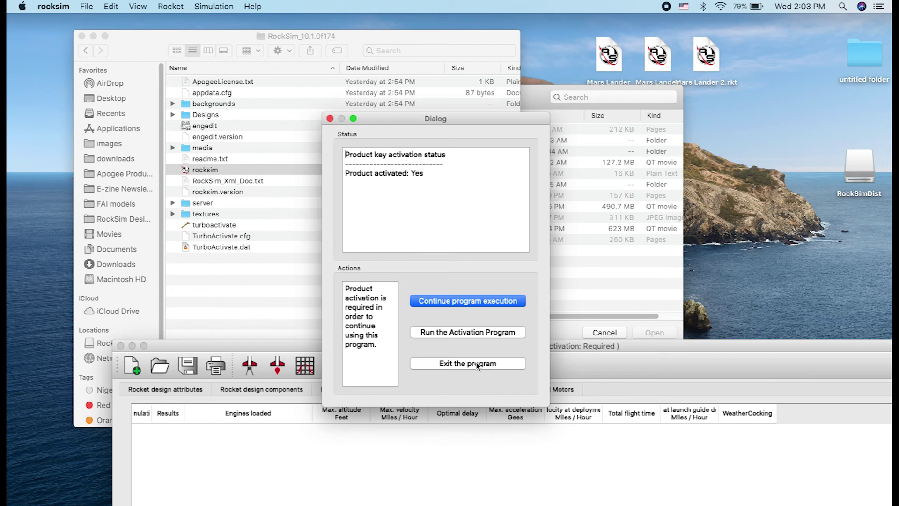
click(476, 363)
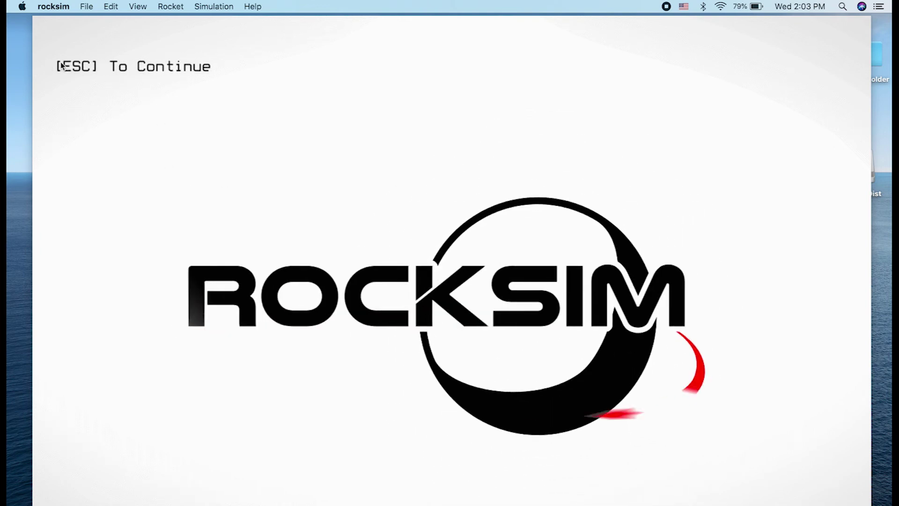
Skip the splash screen of the relaunched RockSim to reach its main window showing Activation: Validated
key(Escape)
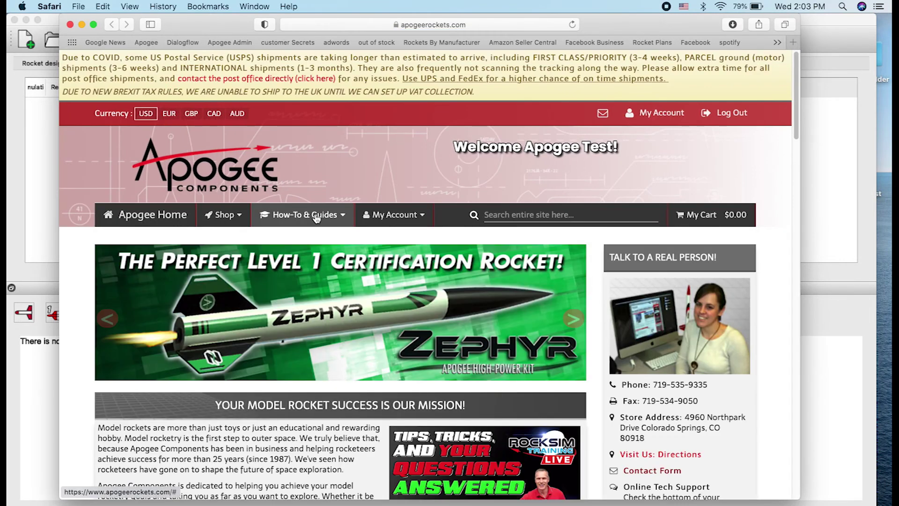
Go to RockSim Video Tutorials under How-To & Guides > Software and browse the YouTube and TARC tutorial list
scroll(317, 218, down, 3)
scroll(317, 219, down, 4)
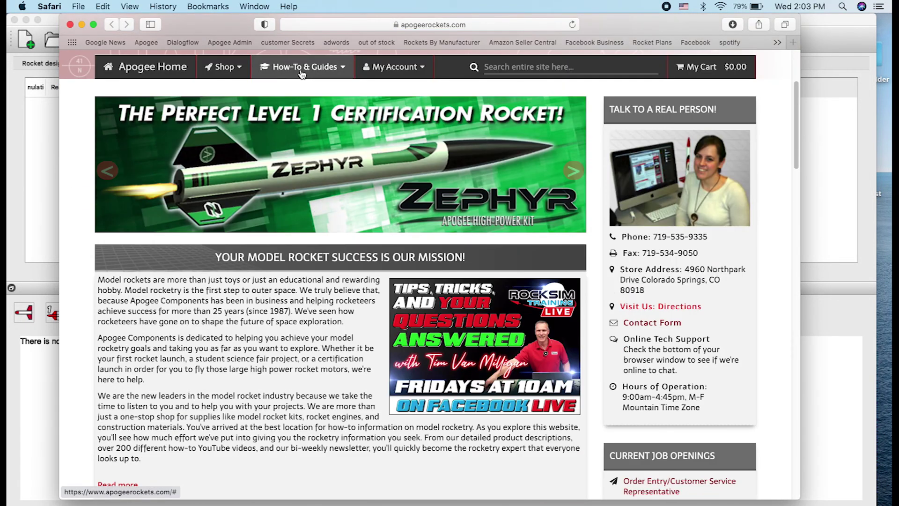
mouse_move(302, 74)
mouse_move(236, 167)
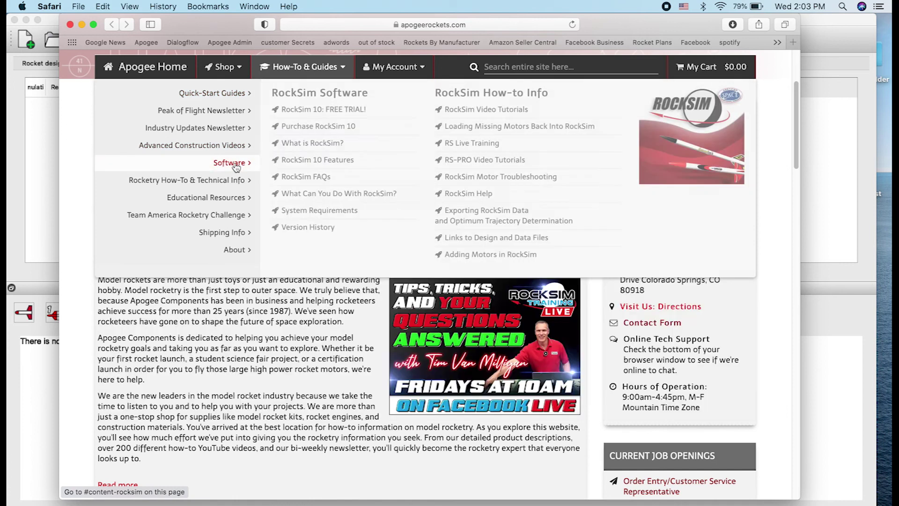
click(478, 111)
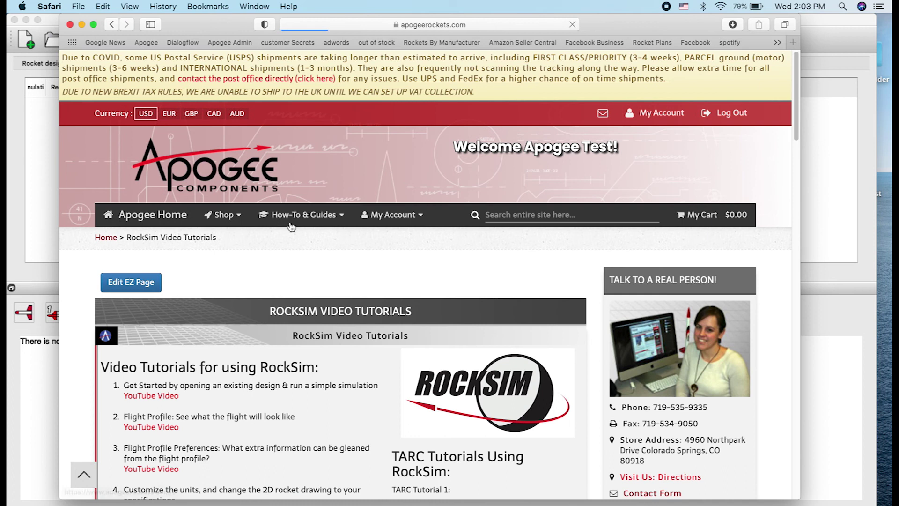
scroll(295, 220, down, 4)
scroll(295, 217, down, 3)
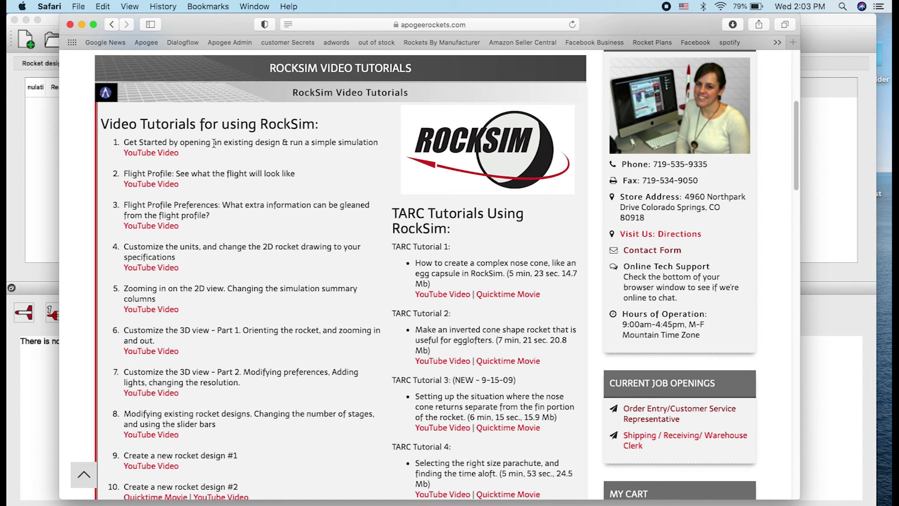
scroll(245, 182, down, 2)
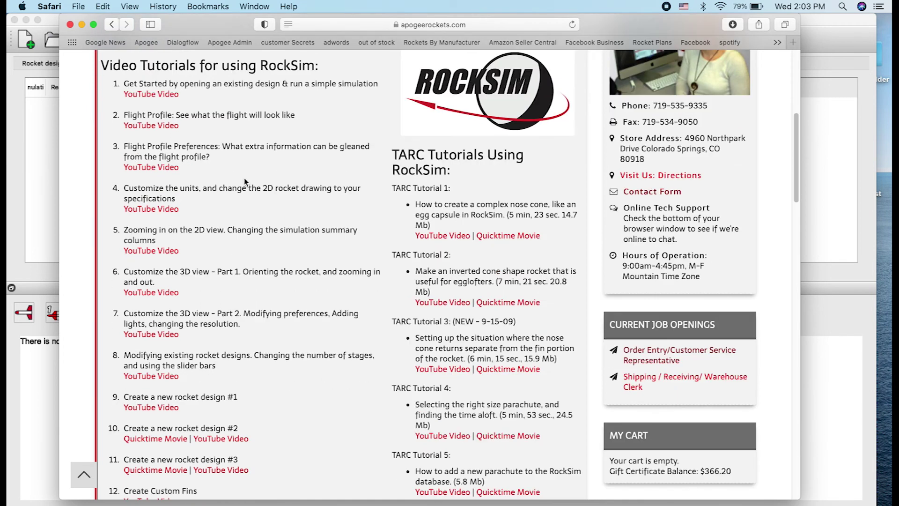
scroll(247, 181, down, 3)
scroll(246, 178, down, 3)
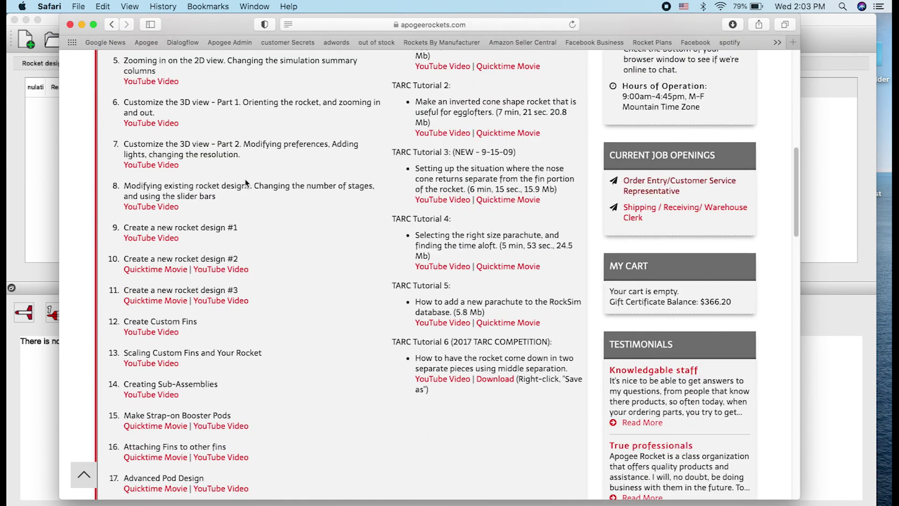